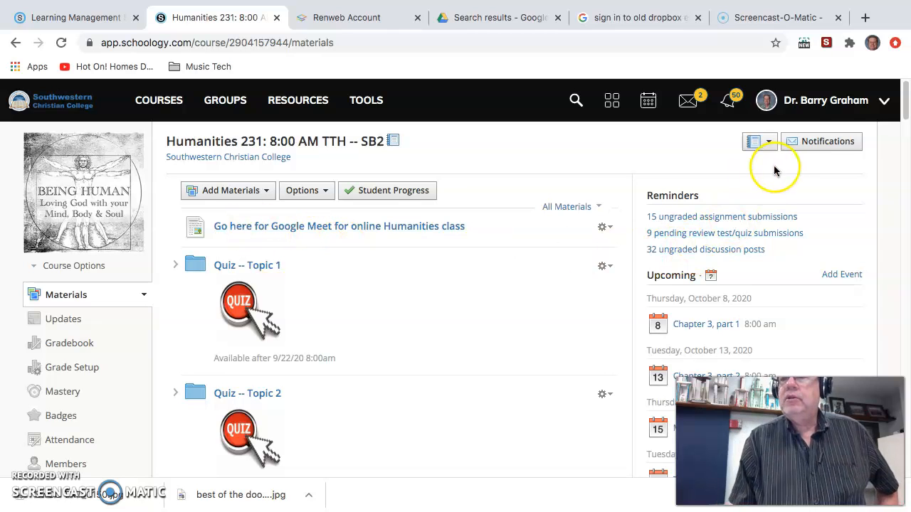
pyautogui.moveTo(902, 114); pyautogui.dragTo(906, 129)
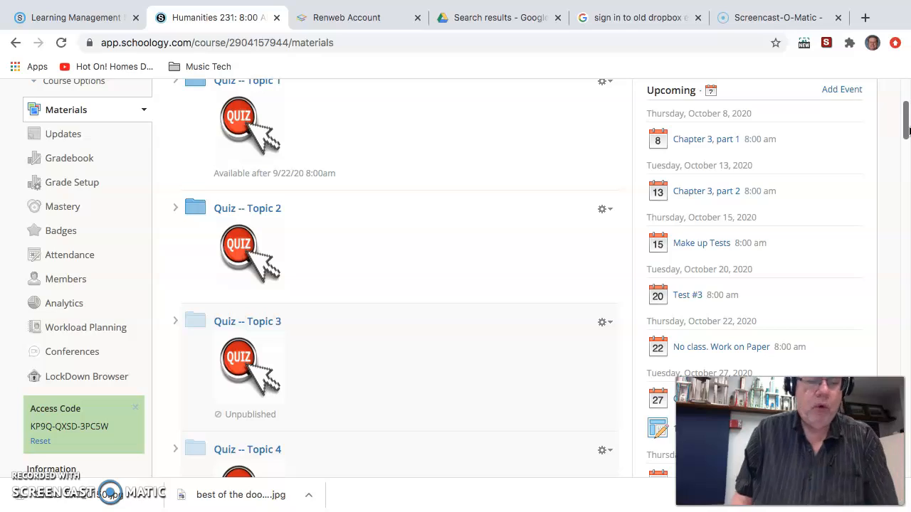
pyautogui.press('super+Tab')
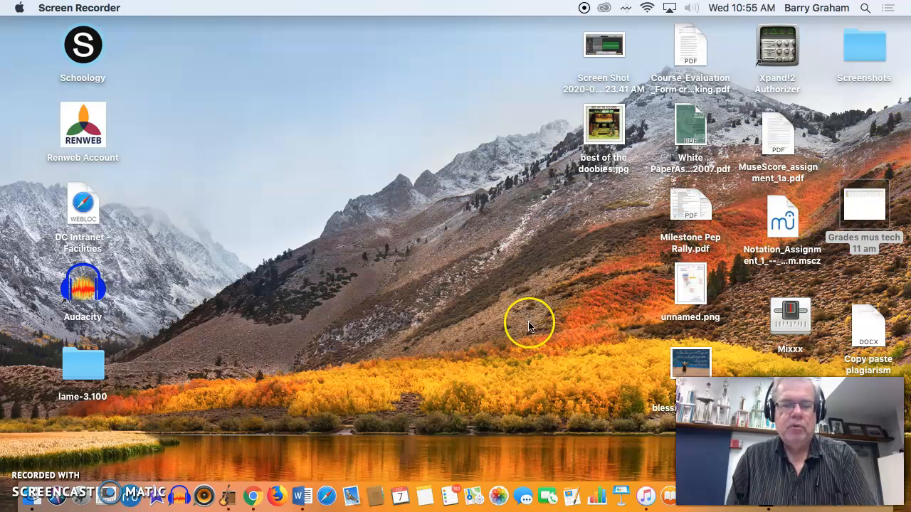
pyautogui.click(253, 496)
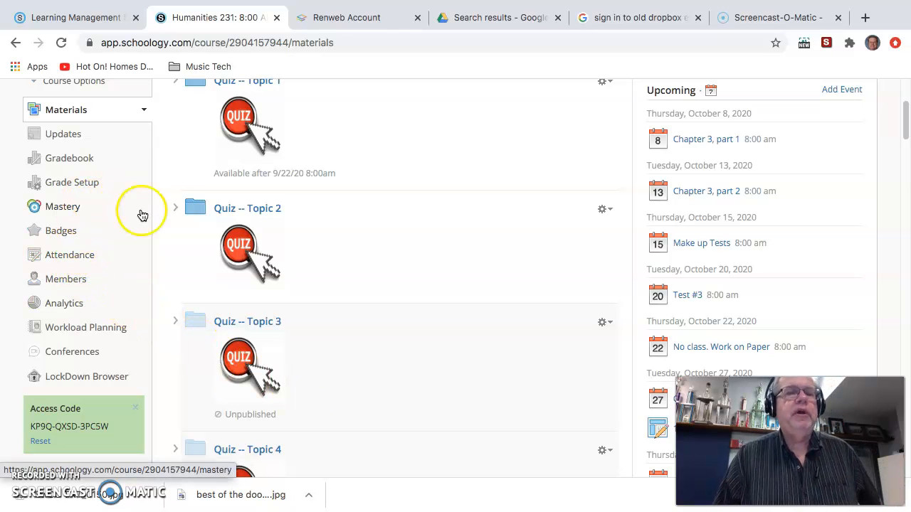
pyautogui.moveTo(343, 305)
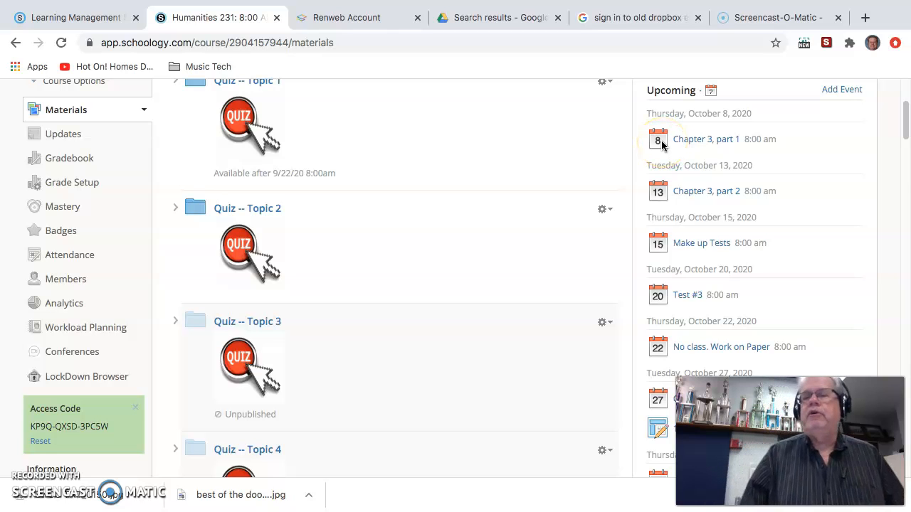
# Step: Create an event titled "Lecture and Discussion" on October 9, 2020 in the Humanities 231 course calendar
pyautogui.click(711, 93)
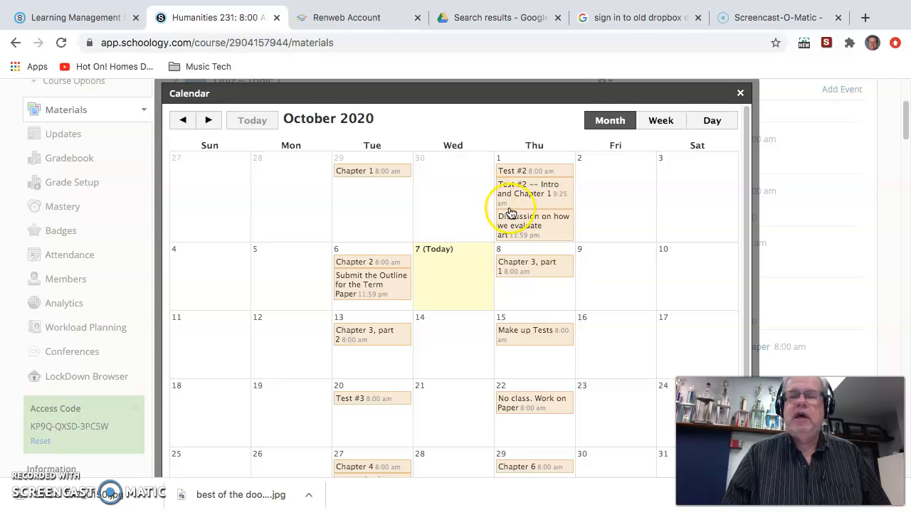
pyautogui.click(650, 251)
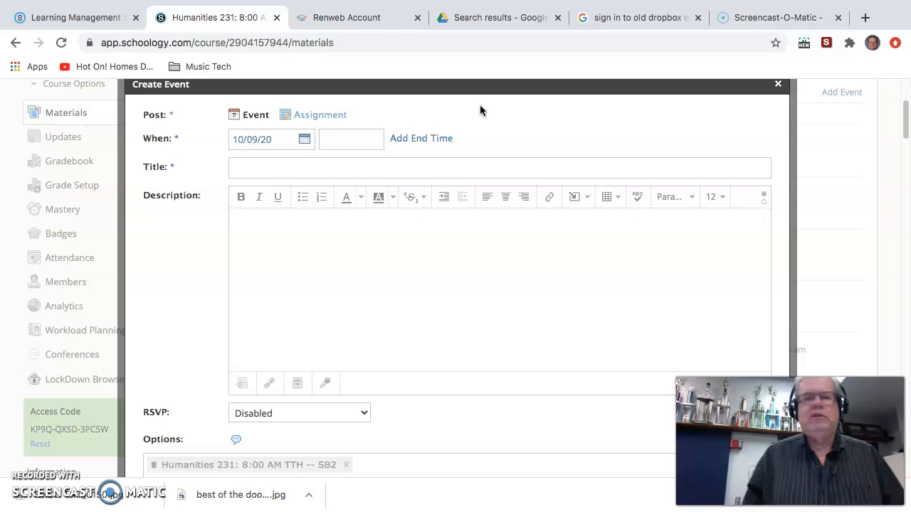
pyautogui.click(344, 171)
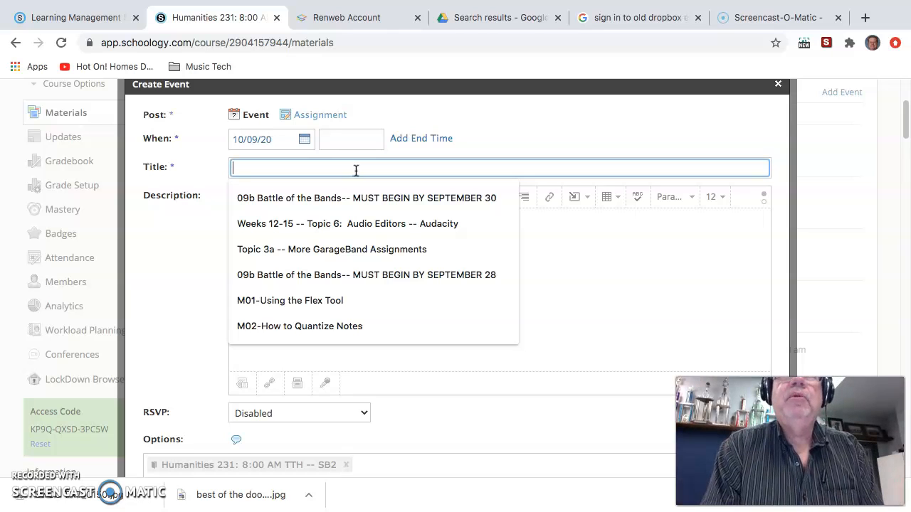
pyautogui.write('Le')
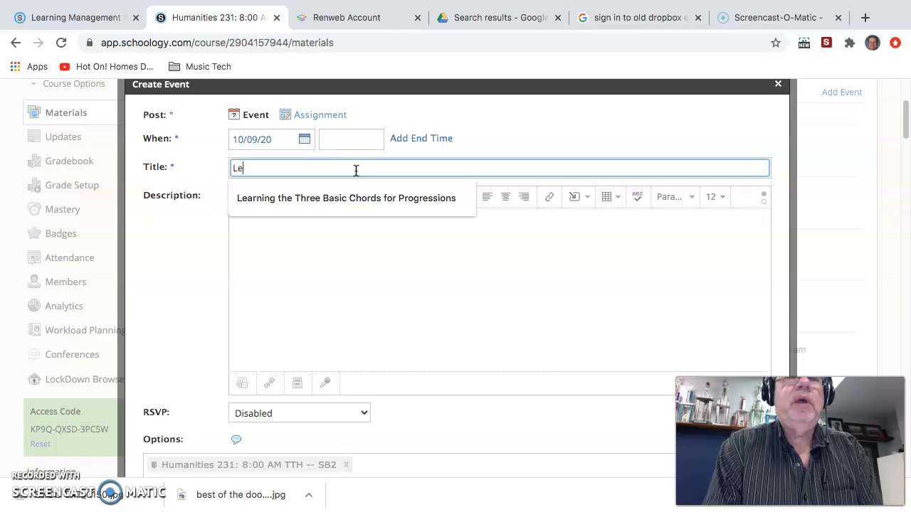
pyautogui.write('cture ')
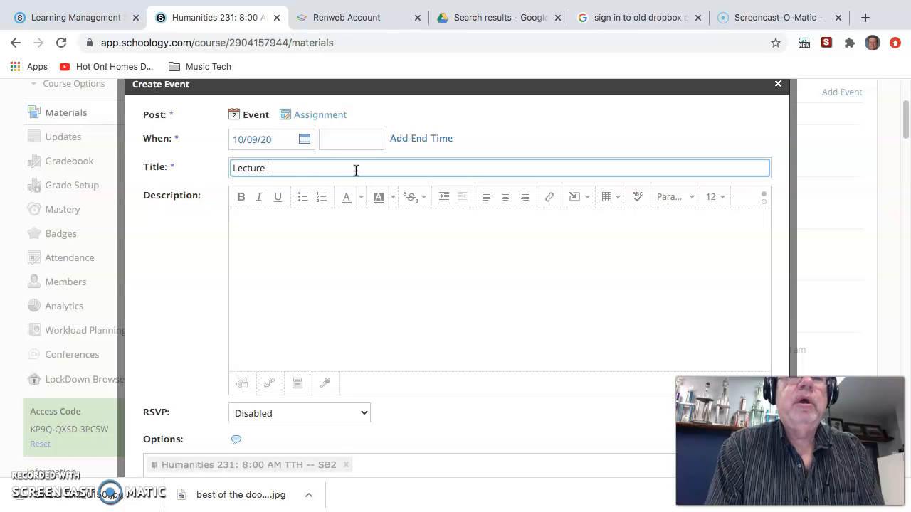
pyautogui.write('and Discussion')
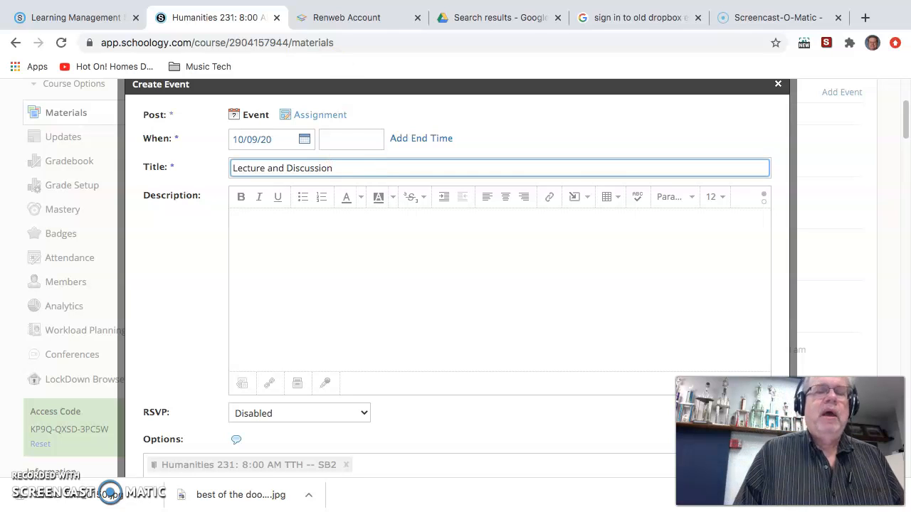
pyautogui.click(317, 268)
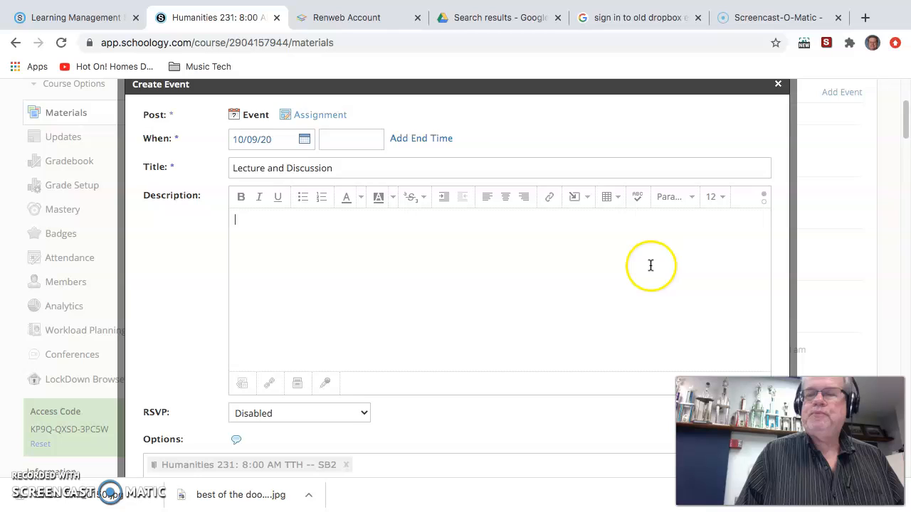
pyautogui.scroll(-2, 650, 266)
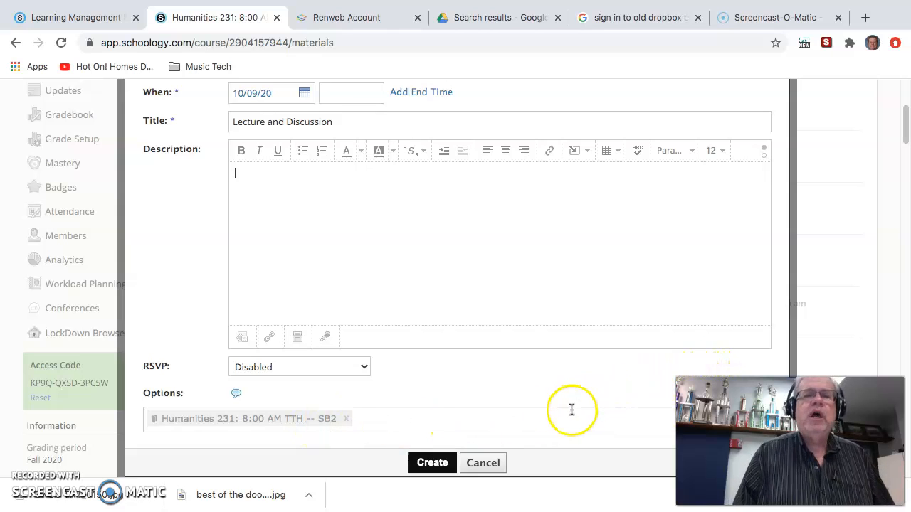
pyautogui.click(447, 462)
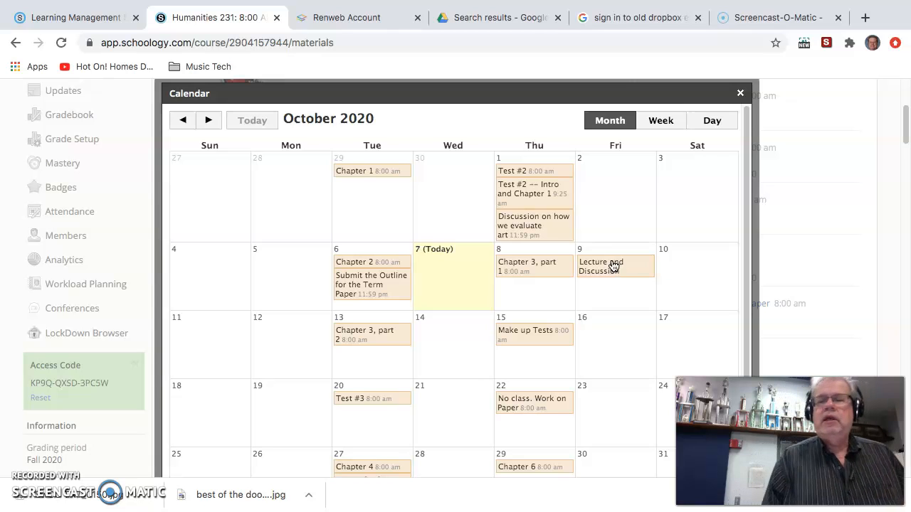
# Step: Examine the edit form of the October 9 Lecture and Discussion event and leave it without saving
pyautogui.click(606, 265)
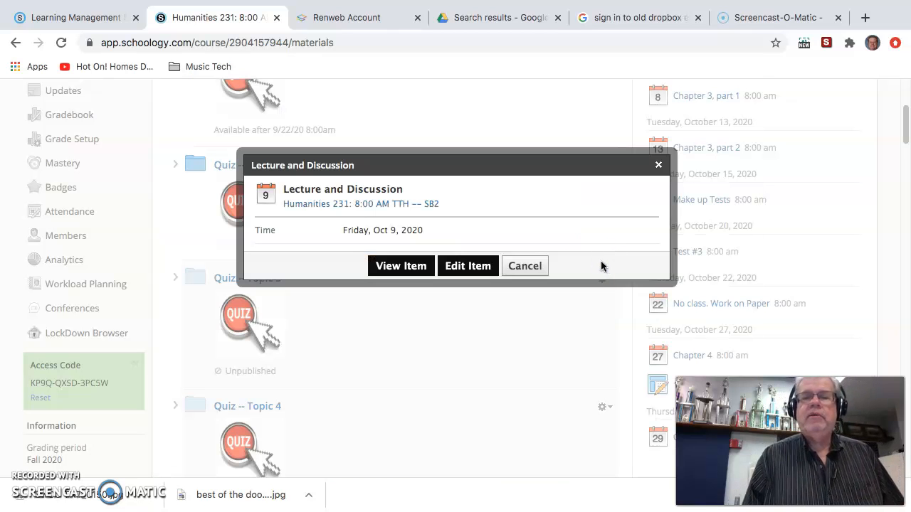
pyautogui.click(453, 267)
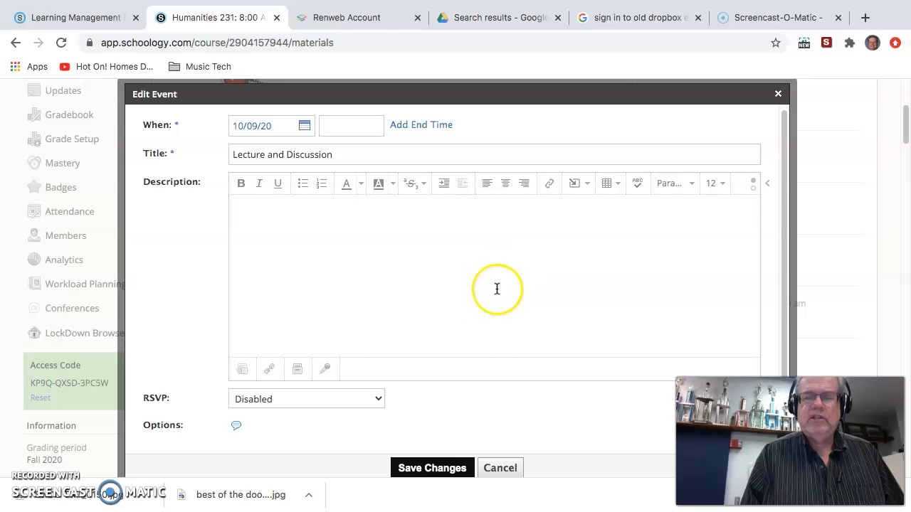
pyautogui.click(501, 467)
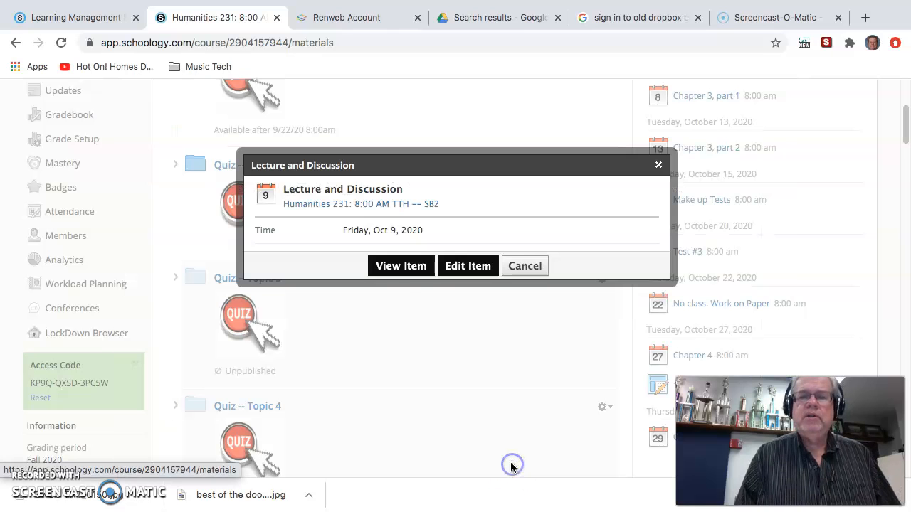
# Step: View the full page of the Lecture and Discussion event and check its available edit and delete actions
pyautogui.click(401, 268)
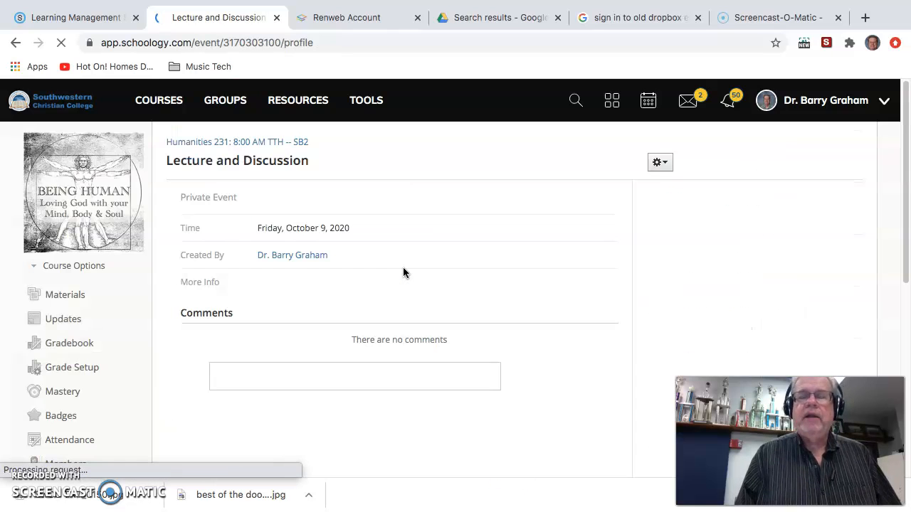
pyautogui.click(659, 165)
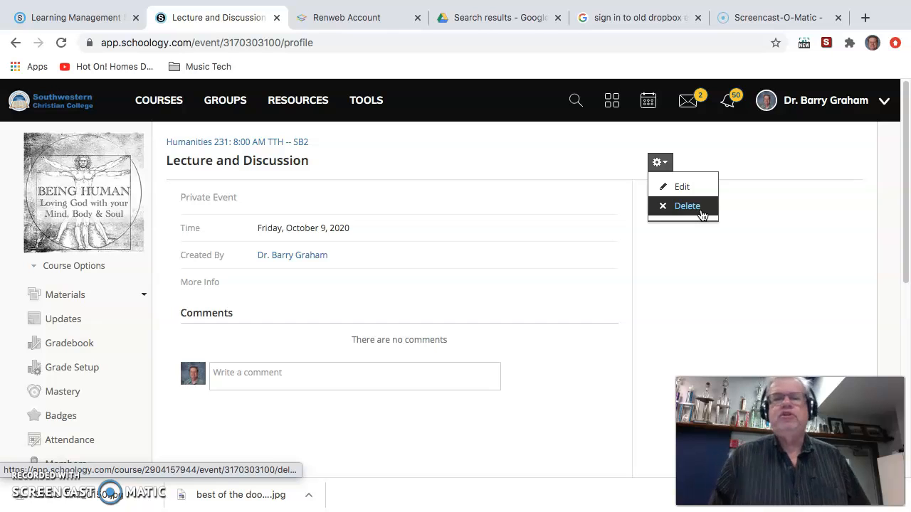
pyautogui.click(609, 217)
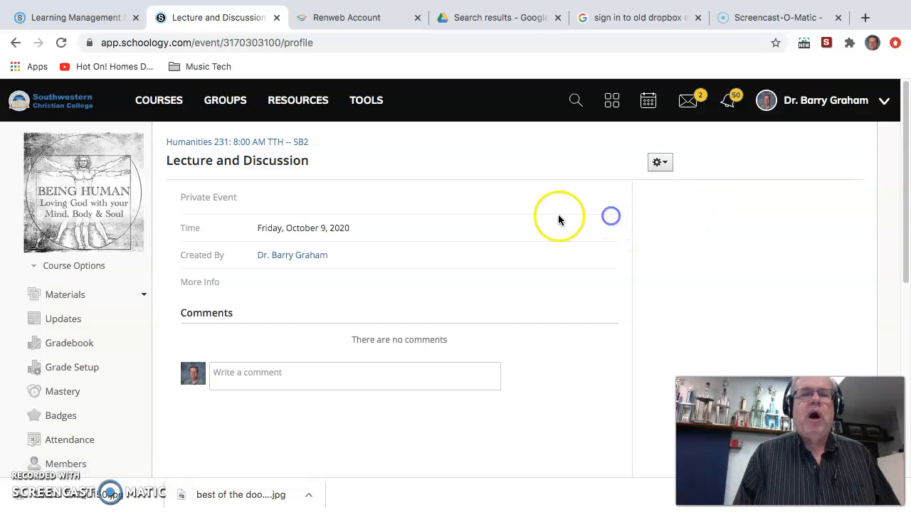
# Step: Return to the Humanities 231 course and move the Lecture and Discussion event to Monday, October 12 in its calendar
pyautogui.click(239, 142)
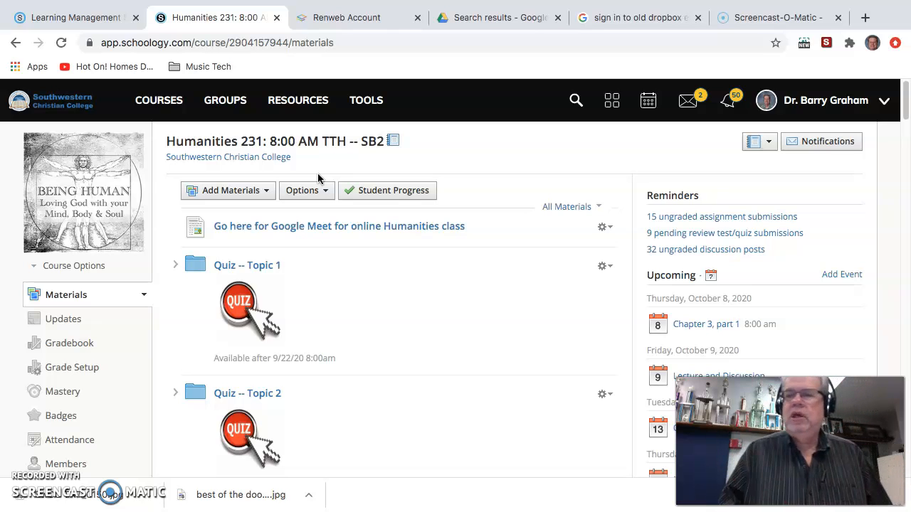
pyautogui.click(711, 278)
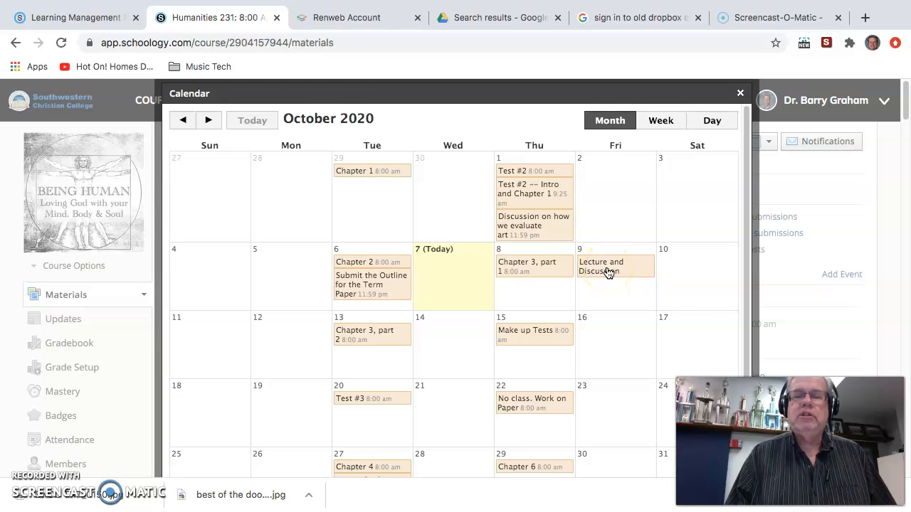
pyautogui.moveTo(607, 273); pyautogui.dragTo(290, 343)
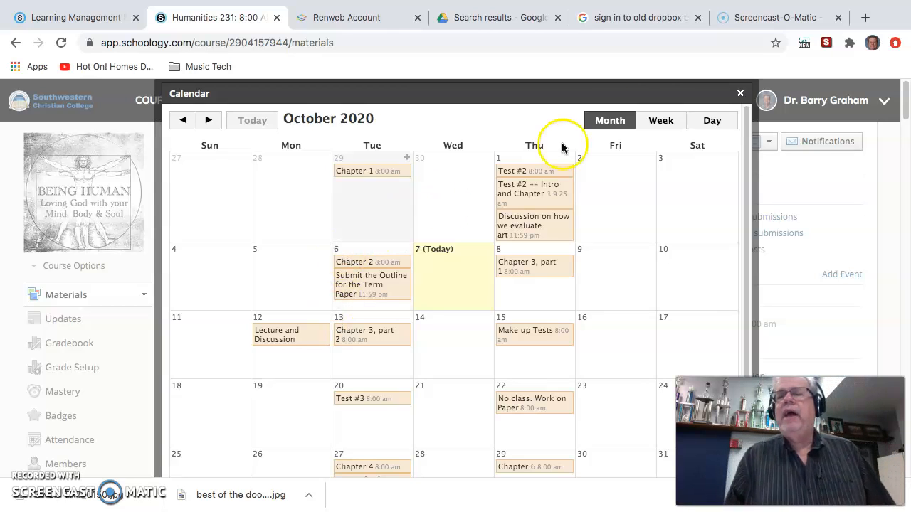
pyautogui.click(741, 93)
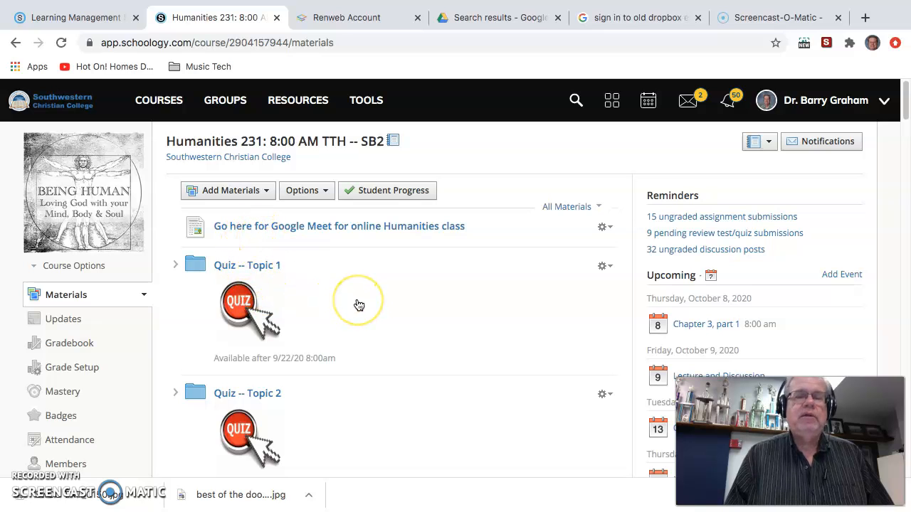
# Step: Examine the due date and other settings of Test #1--The Laws of Logic in the Quiz -- Topic 1 folder without saving
pyautogui.click(264, 278)
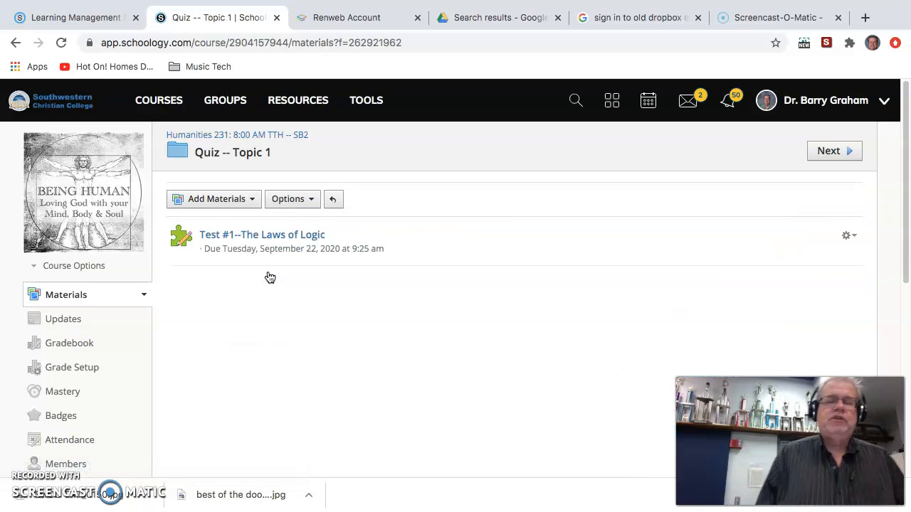
pyautogui.click(846, 236)
pyautogui.click(826, 258)
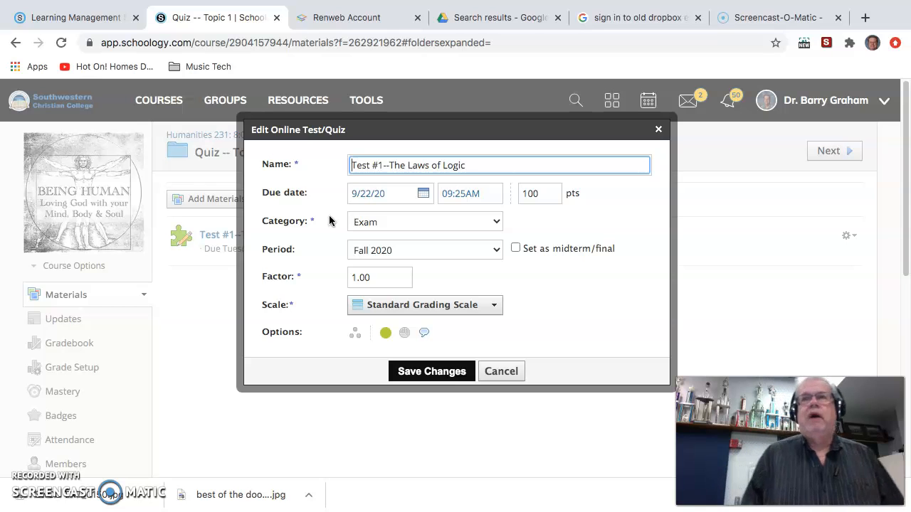
pyautogui.click(285, 205)
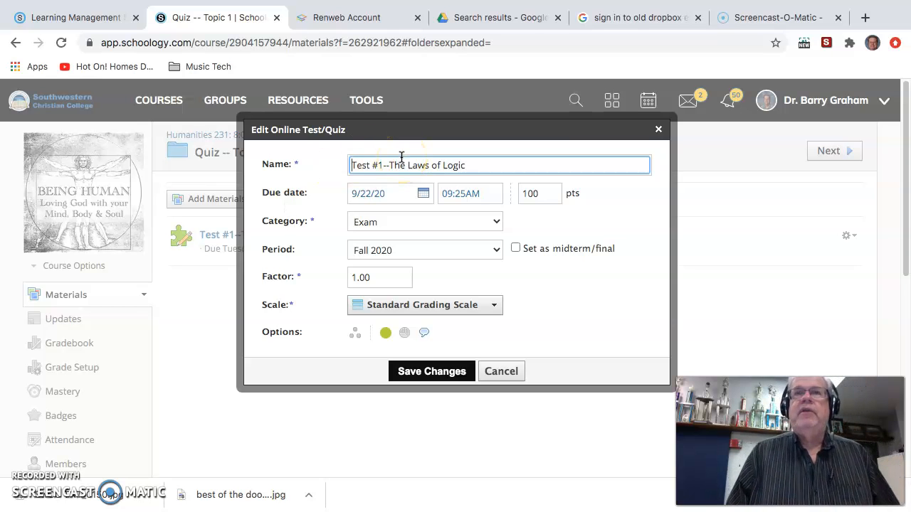
pyautogui.click(515, 369)
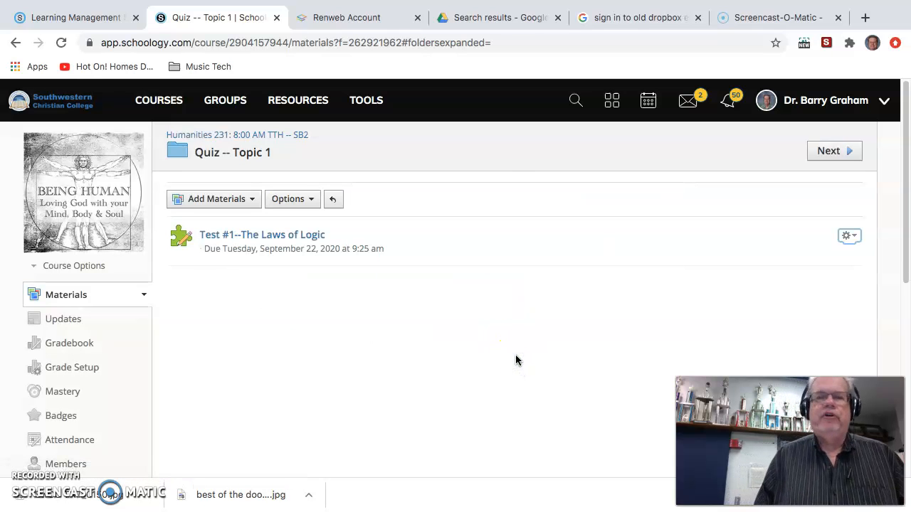
# Step: Return to the Humanities 231 course and review its upcoming events and the November and December 2020 calendar months
pyautogui.click(294, 139)
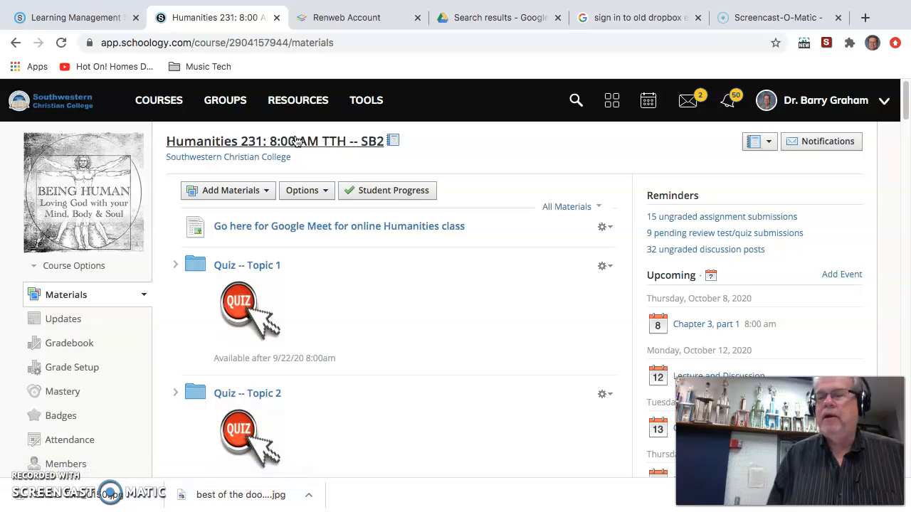
pyautogui.scroll(-4, 518, 299)
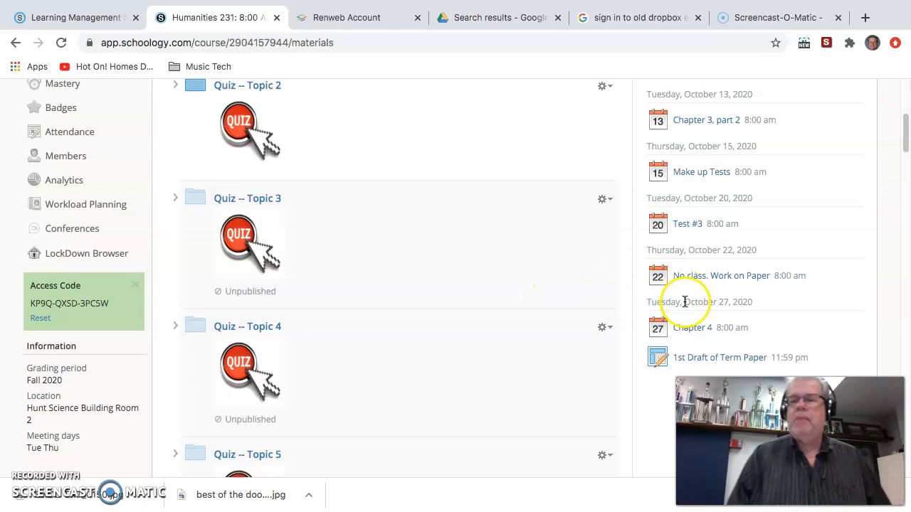
pyautogui.scroll(4, 561, 349)
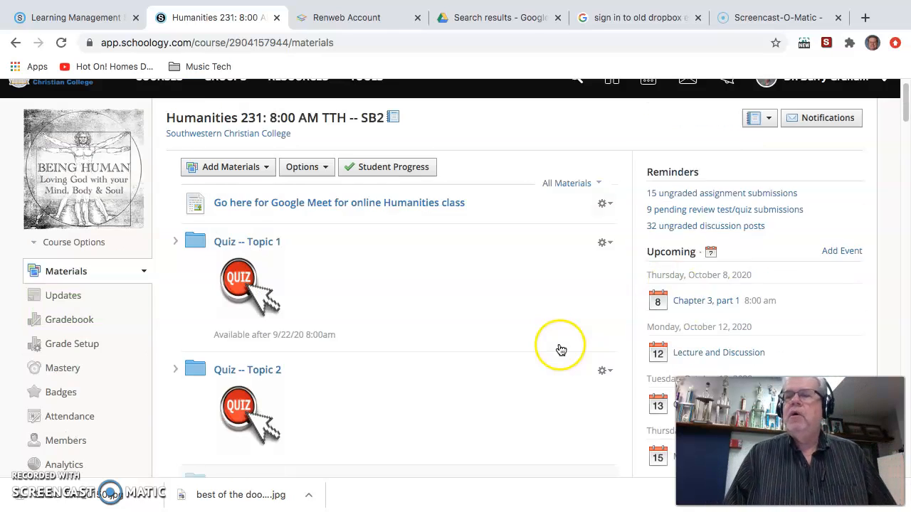
pyautogui.click(709, 275)
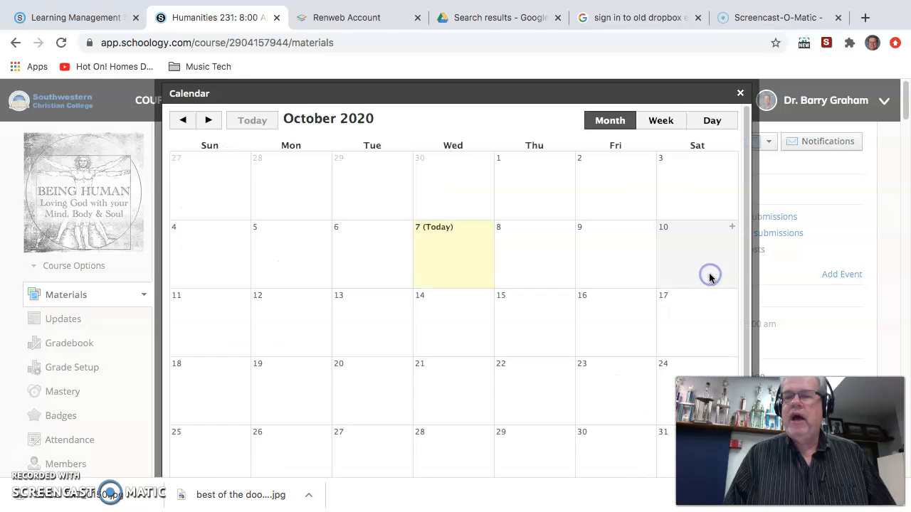
pyautogui.click(208, 121)
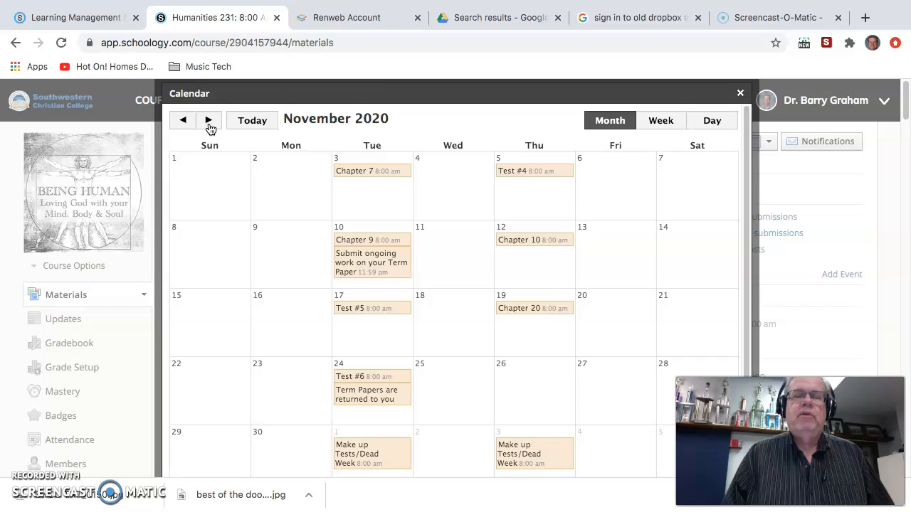
pyautogui.click(207, 121)
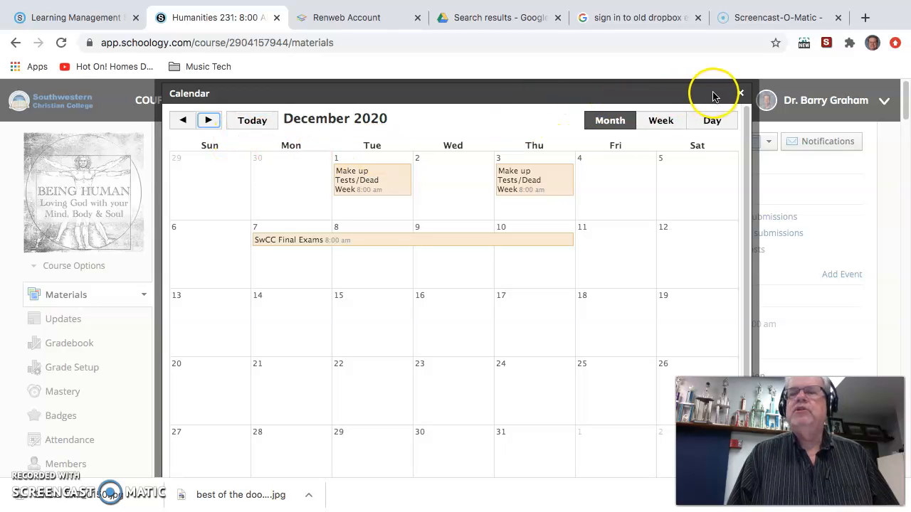
pyautogui.click(740, 93)
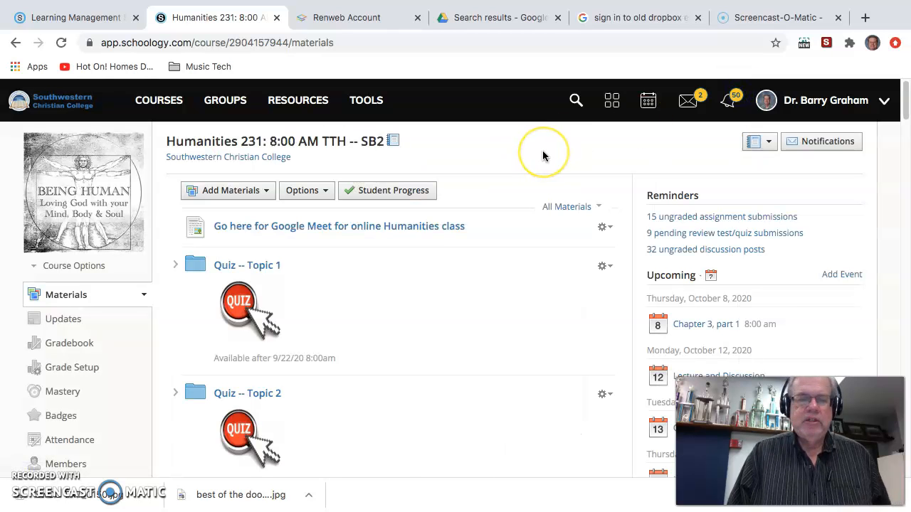
pyautogui.press('super+Tab')
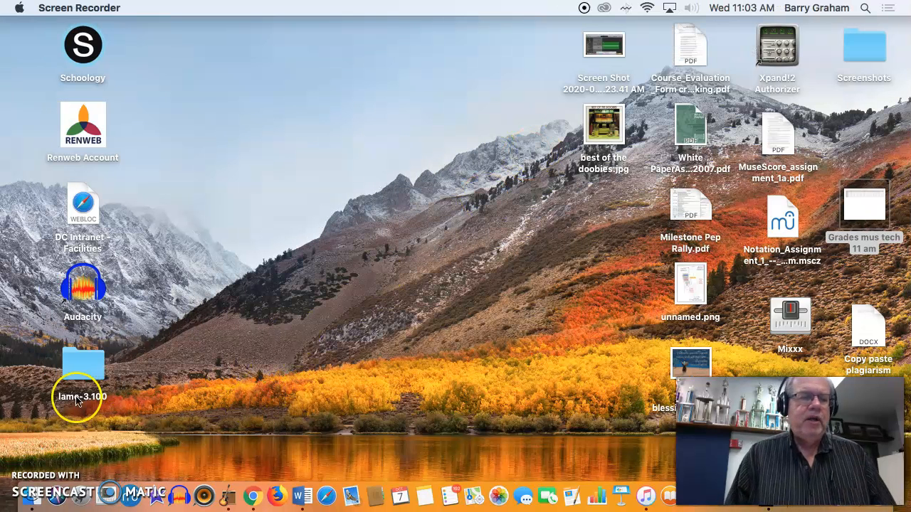
pyautogui.click(36, 452)
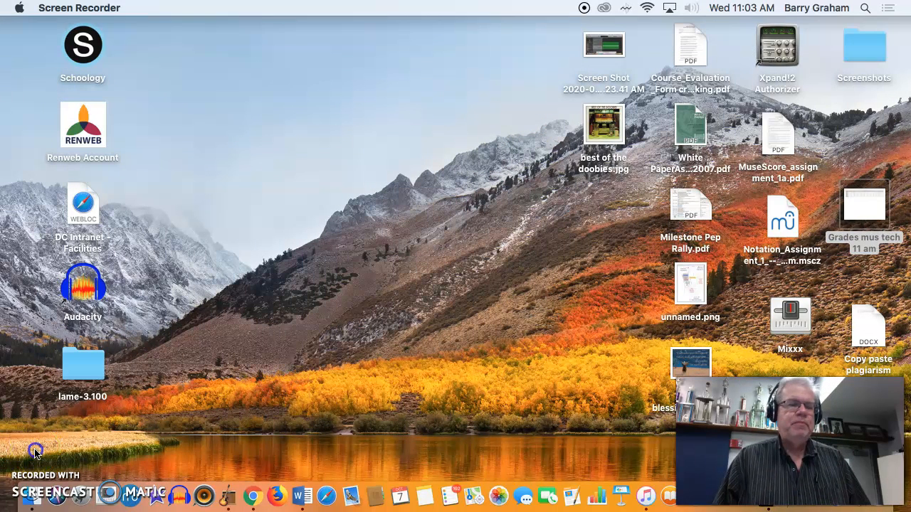